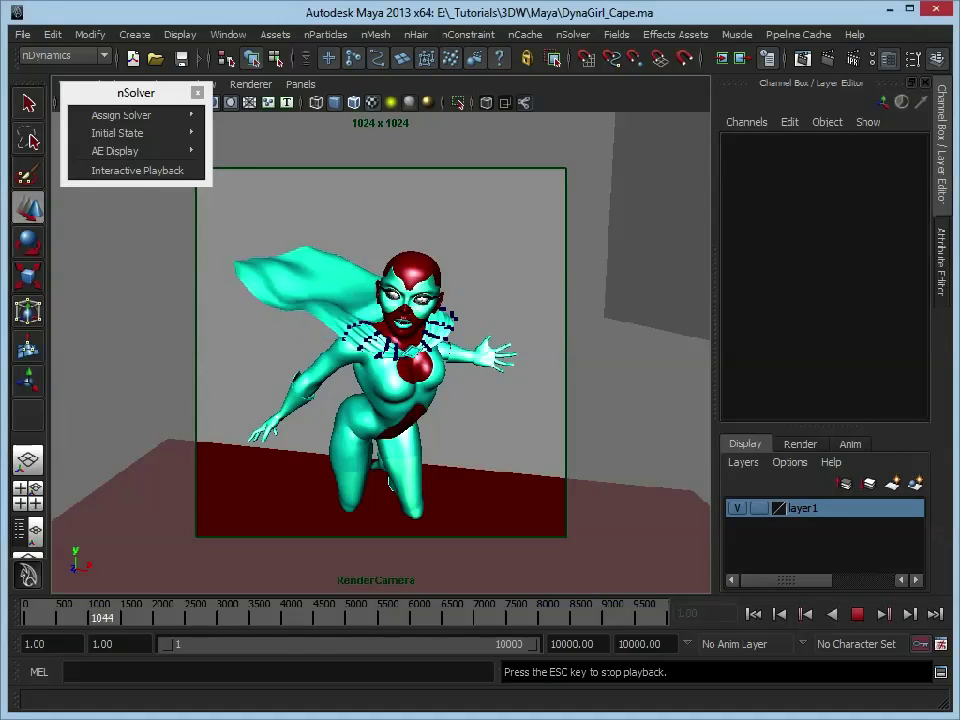
# Stop the cape simulation playback at frame 1082
pyautogui.click(857, 619)
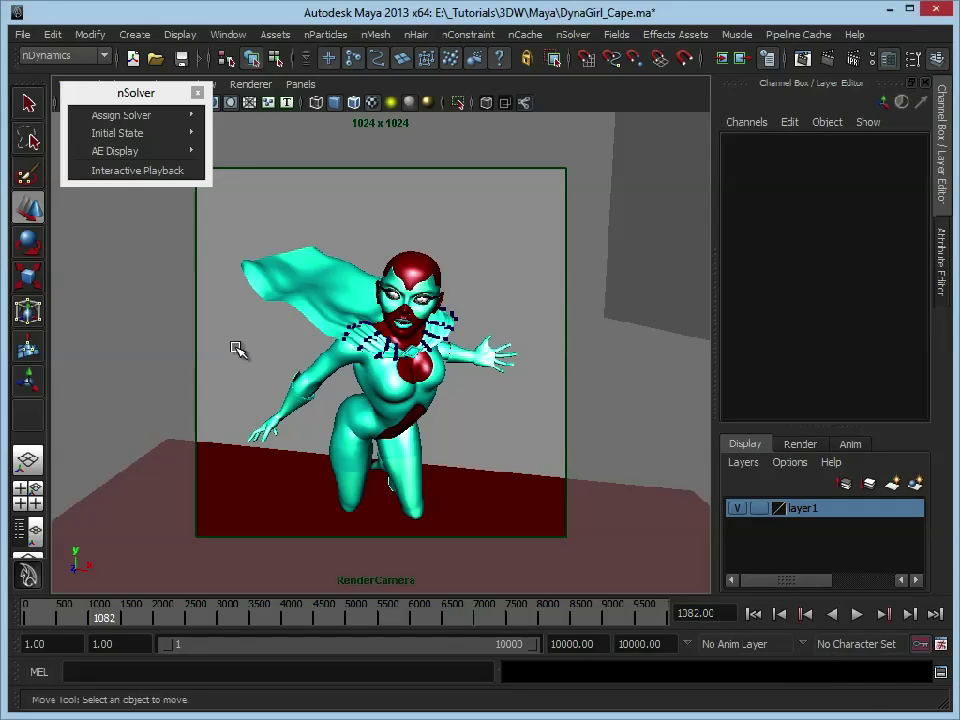
# Select the cape and review its nCloth Dynamic Properties and presets list without changing anything
pyautogui.click(287, 302)
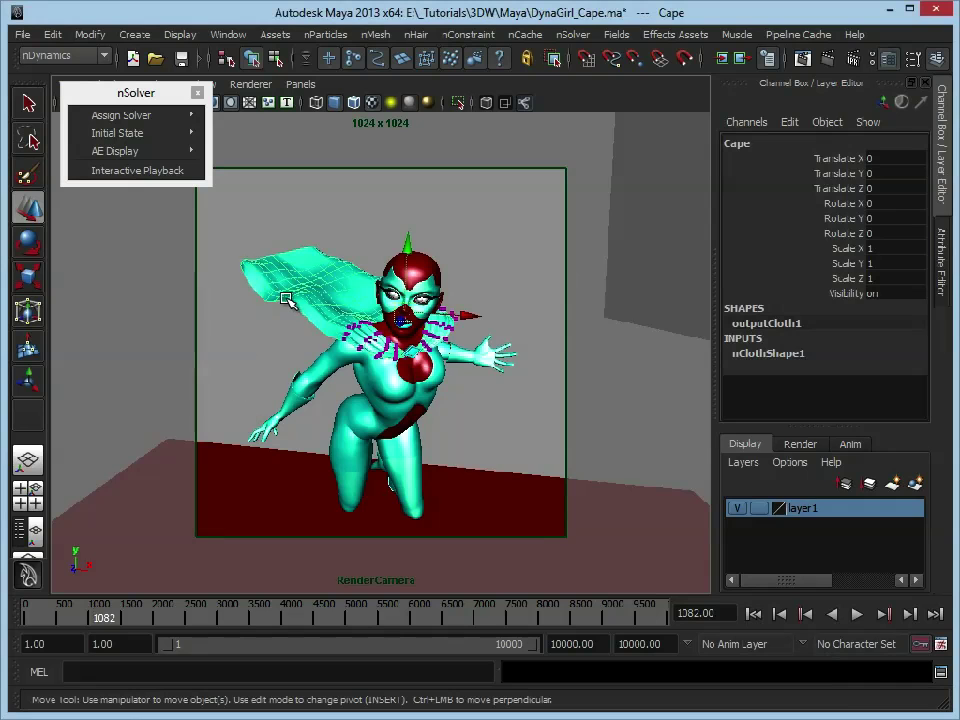
pyautogui.hotkey('ctrl', 'a')
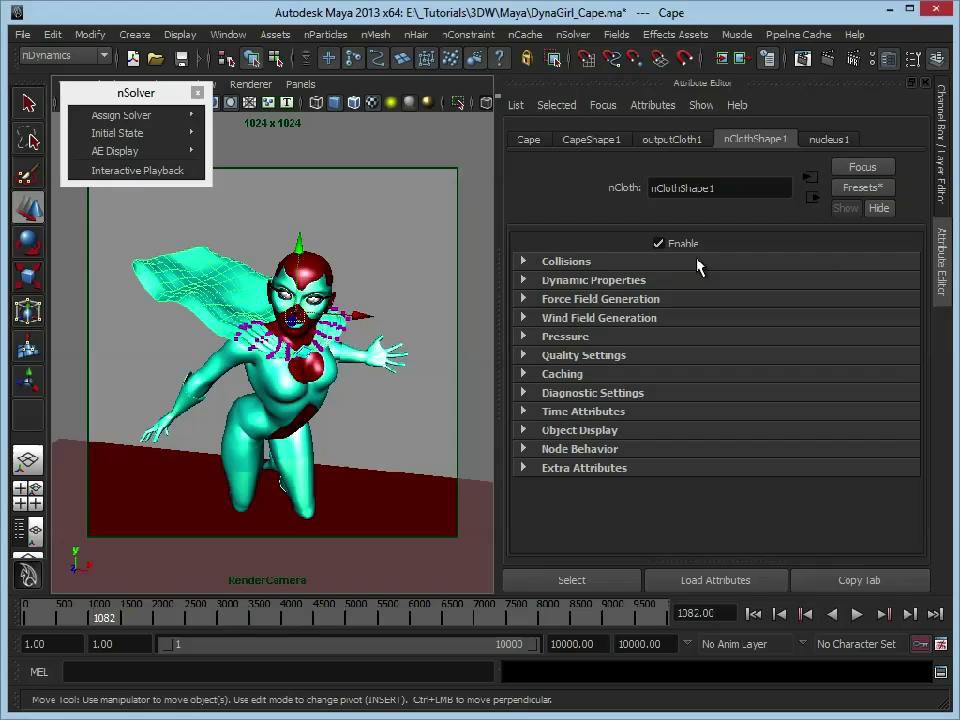
pyautogui.click(594, 280)
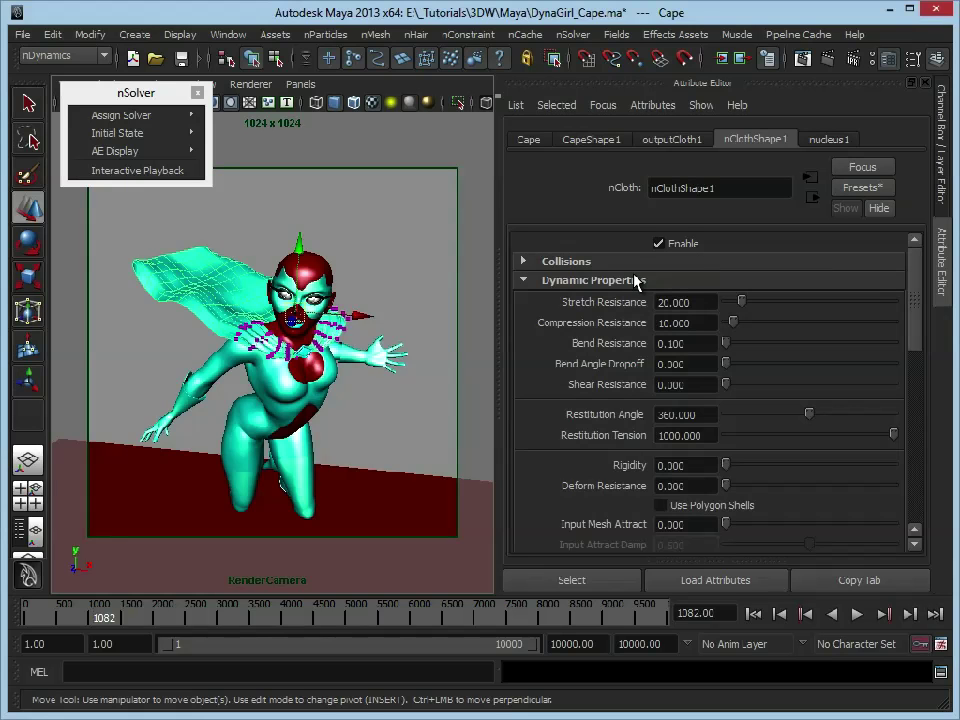
pyautogui.click(598, 280)
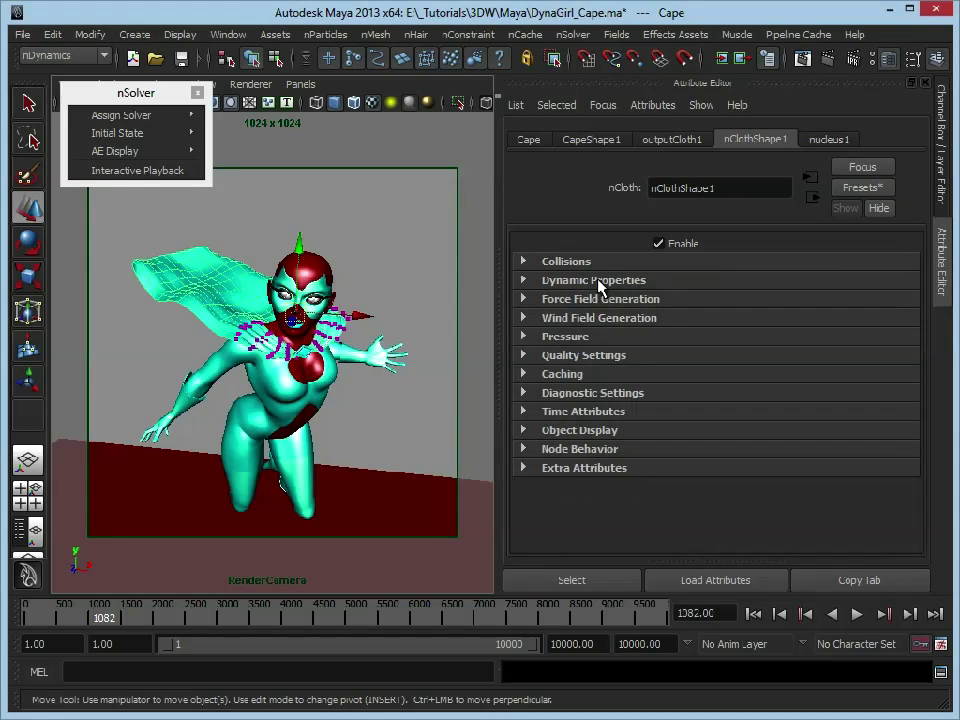
pyautogui.click(863, 190)
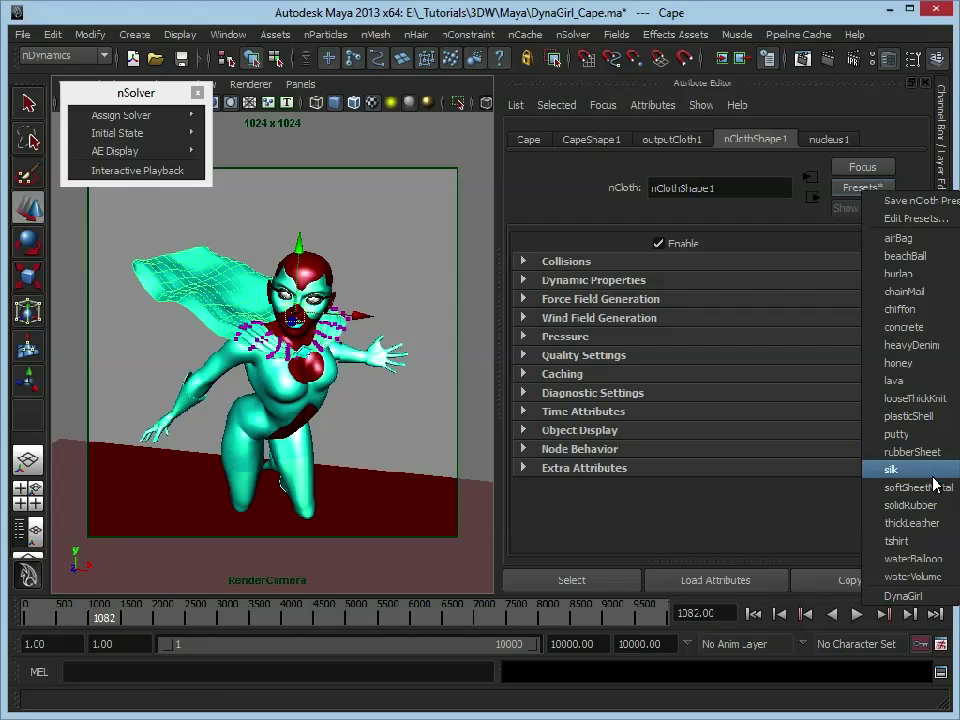
pyautogui.click(777, 518)
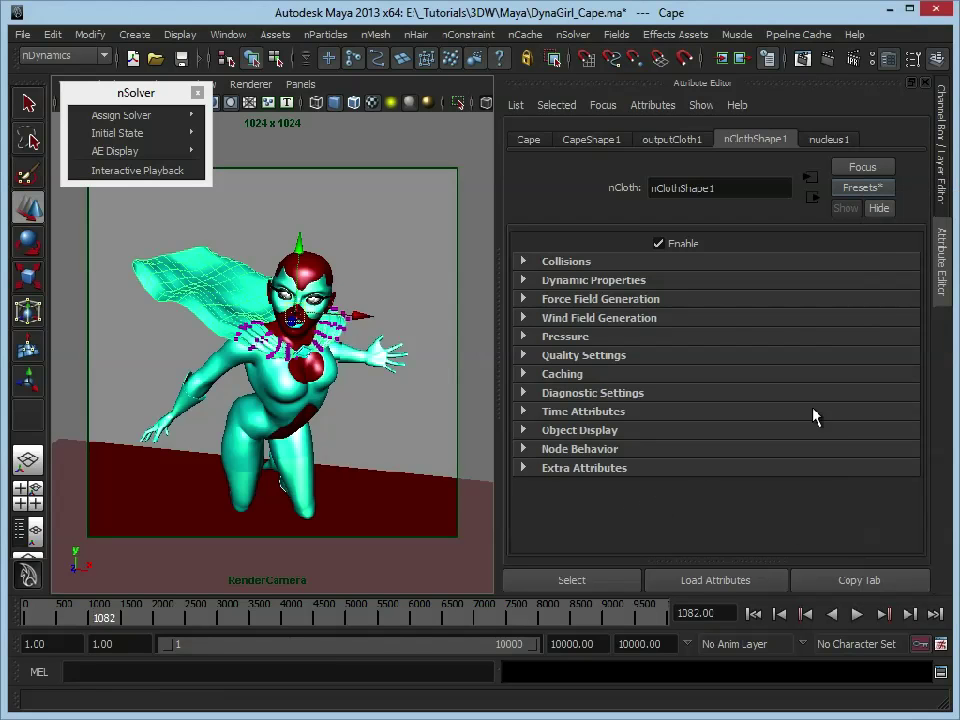
# Deselect the cape, replay the simulation interactively from start, stop, rewind to frame 1, close nSolver menu
pyautogui.click(943, 190)
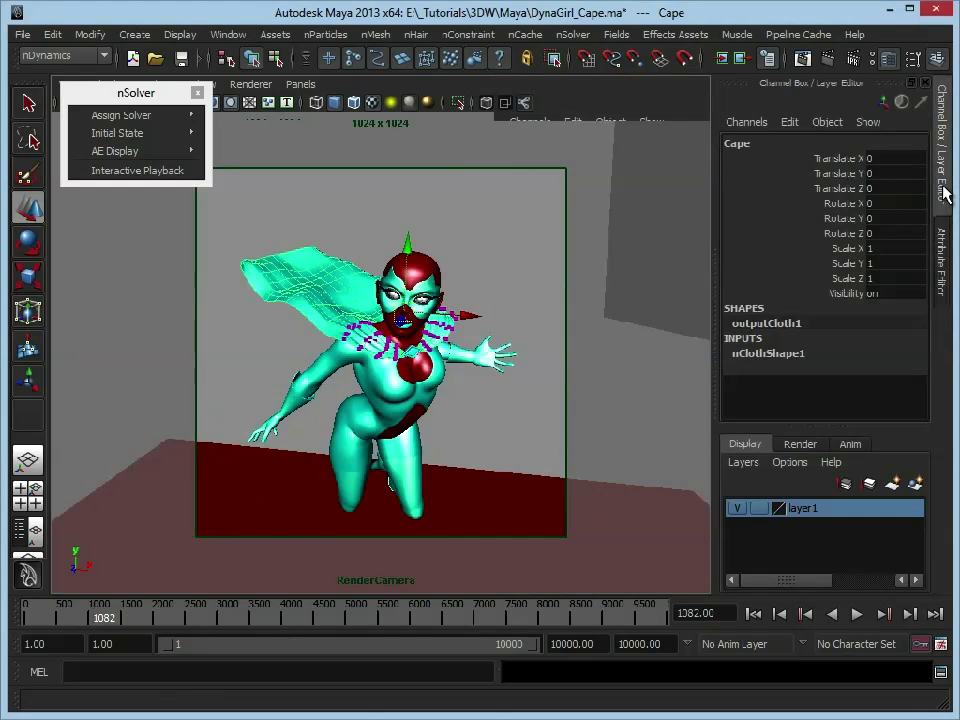
pyautogui.click(476, 214)
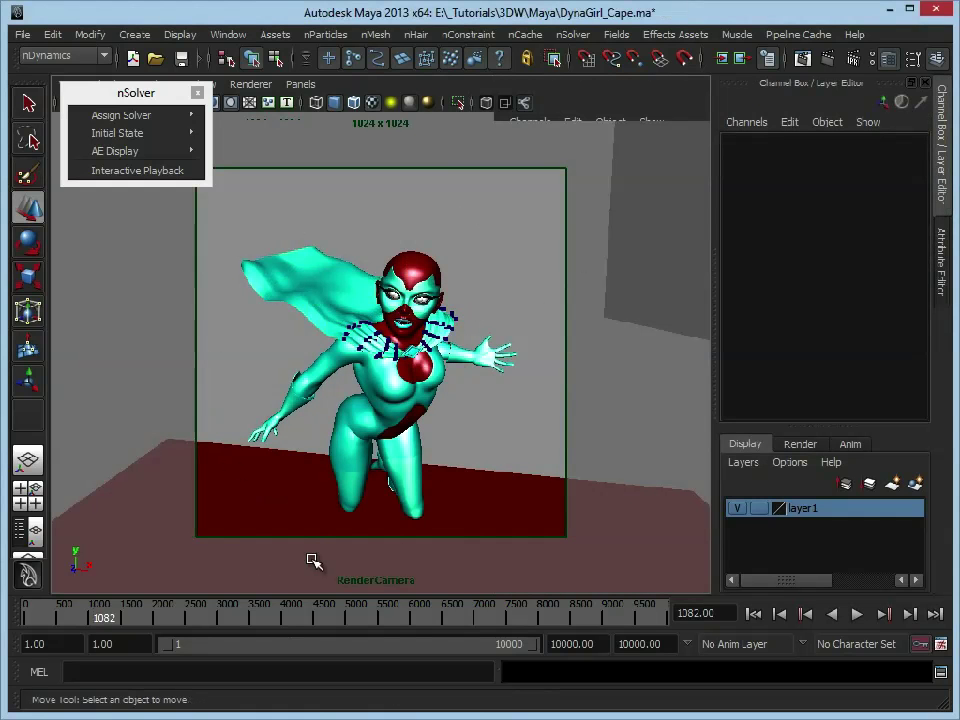
pyautogui.click(752, 614)
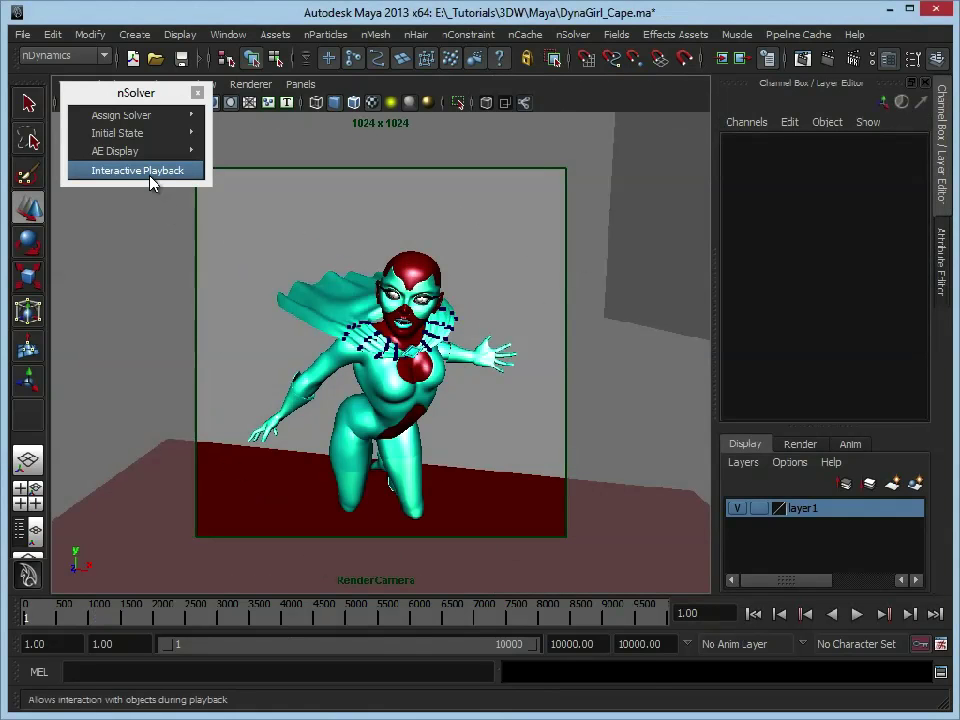
pyautogui.click(152, 180)
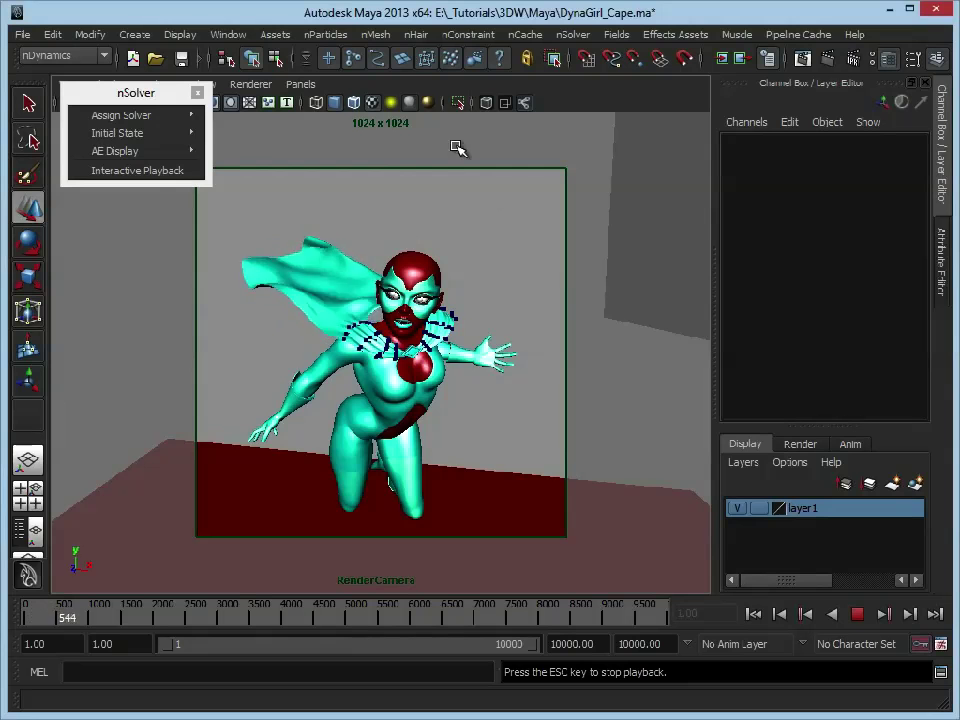
pyautogui.click(857, 614)
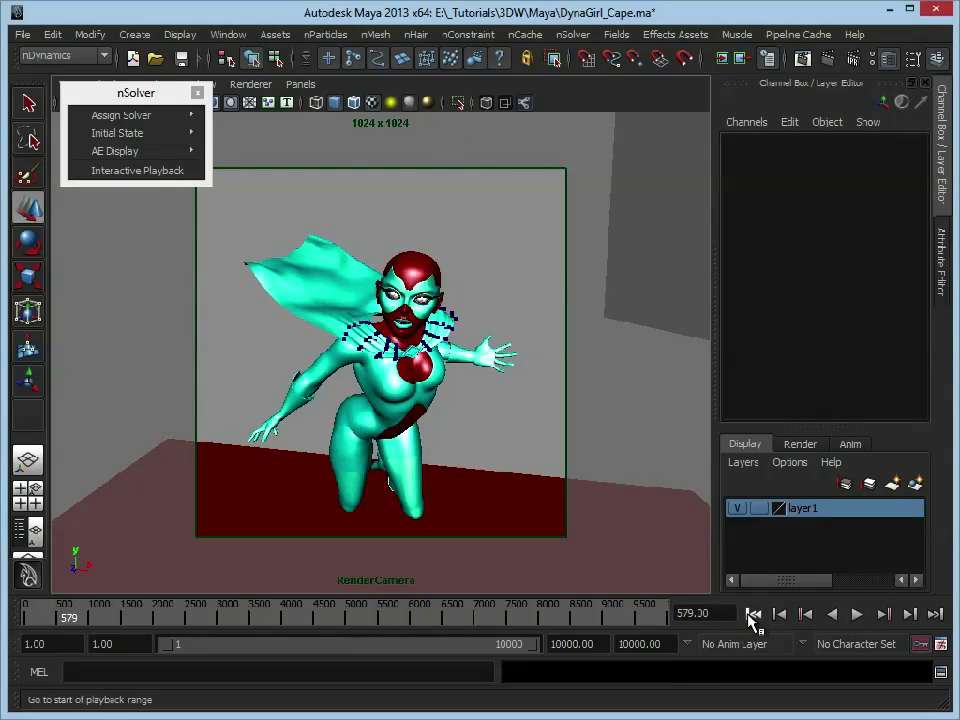
pyautogui.click(753, 614)
pyautogui.click(197, 92)
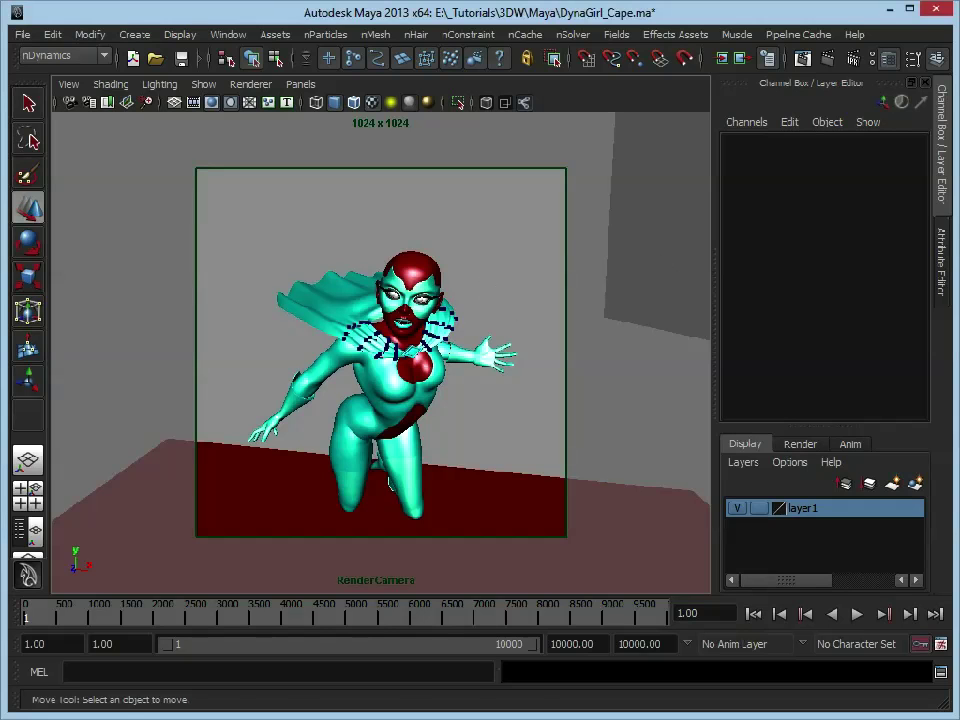
# Select the scalp and view the character through the persp camera, tumbling in closer
pyautogui.click(410, 268)
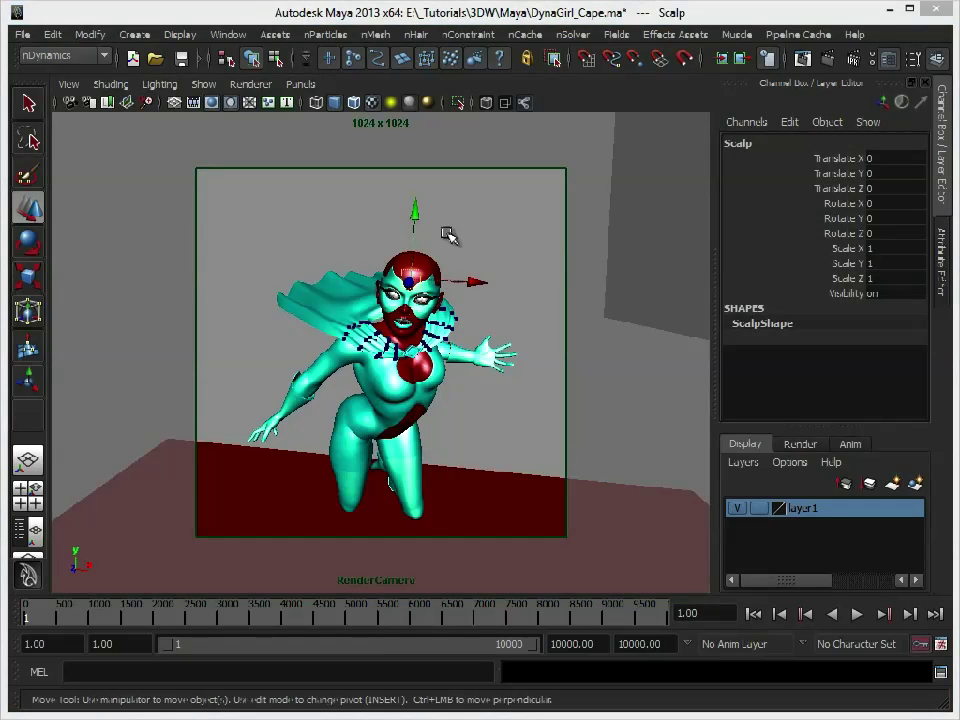
pyautogui.click(300, 84)
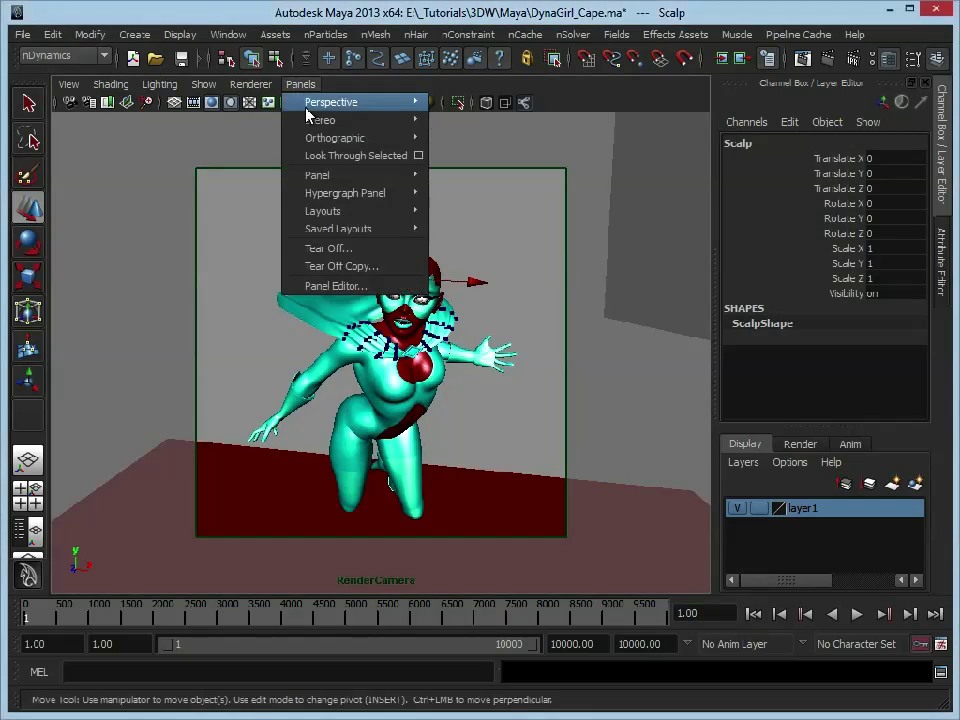
pyautogui.moveTo(400, 102)
pyautogui.click(460, 121)
pyautogui.keyDown('alt'); pyautogui.moveTo(463, 126); pyautogui.dragTo(560, 330); pyautogui.keyUp('alt')
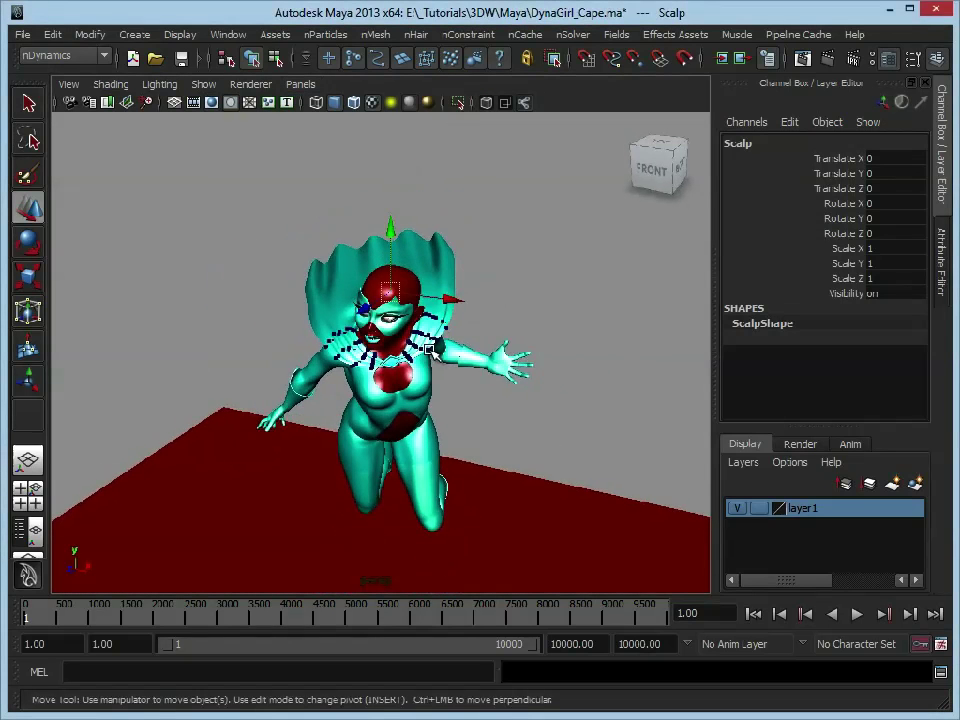
pyautogui.keyDown('alt'); pyautogui.moveTo(560, 330); pyautogui.dragTo(497, 360, button='right'); pyautogui.keyUp('alt')
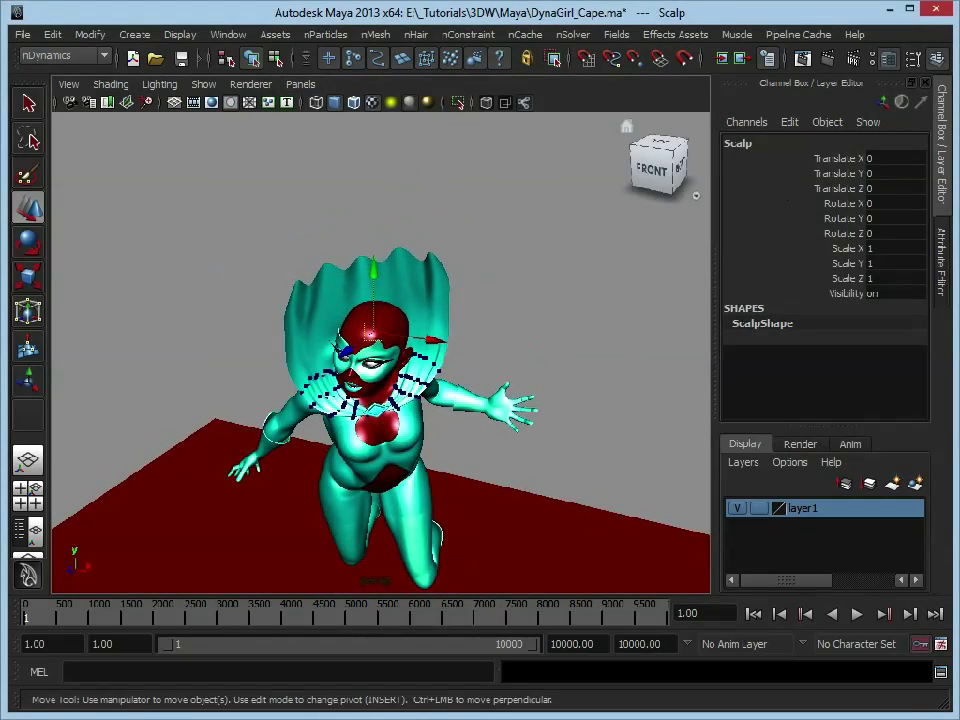
pyautogui.click(416, 35)
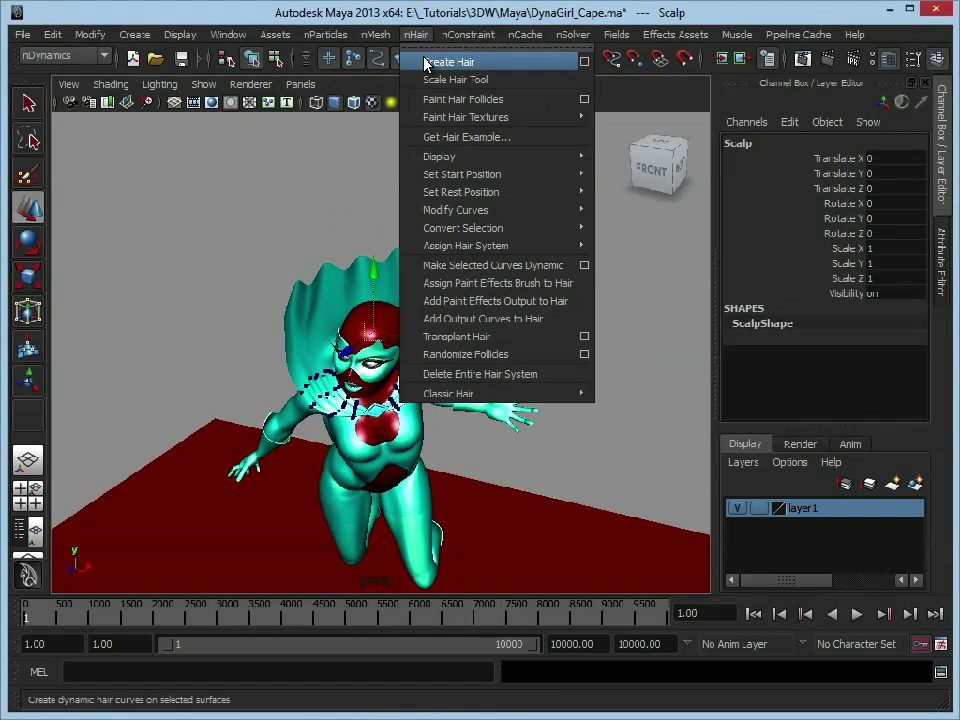
# Reset the Create Hair options to their default settings
pyautogui.click(584, 62)
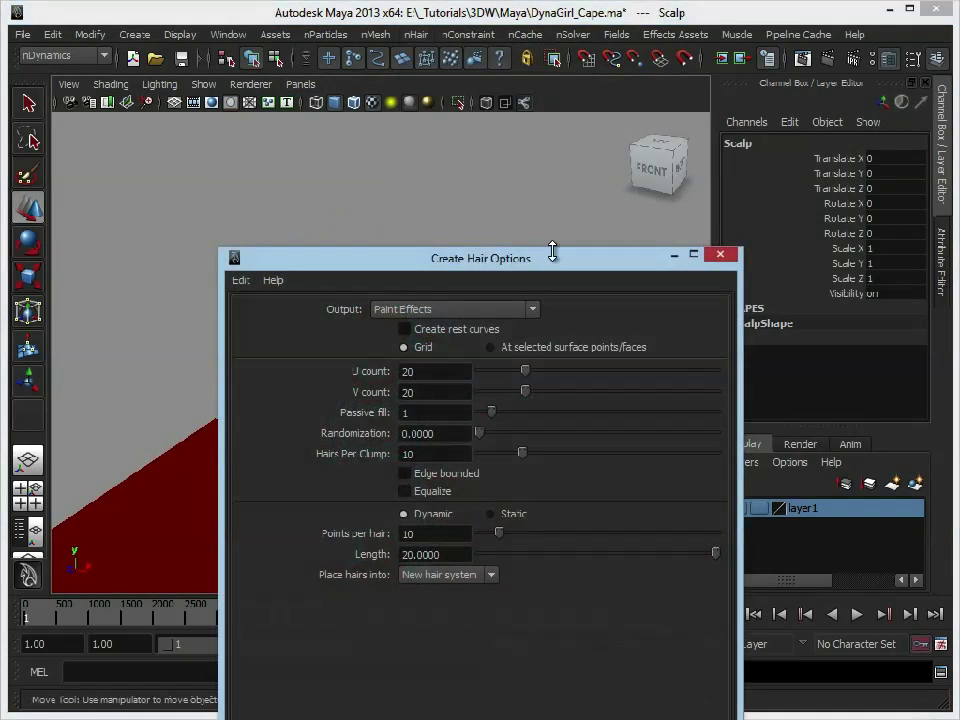
pyautogui.moveTo(552, 256); pyautogui.dragTo(742, 108)
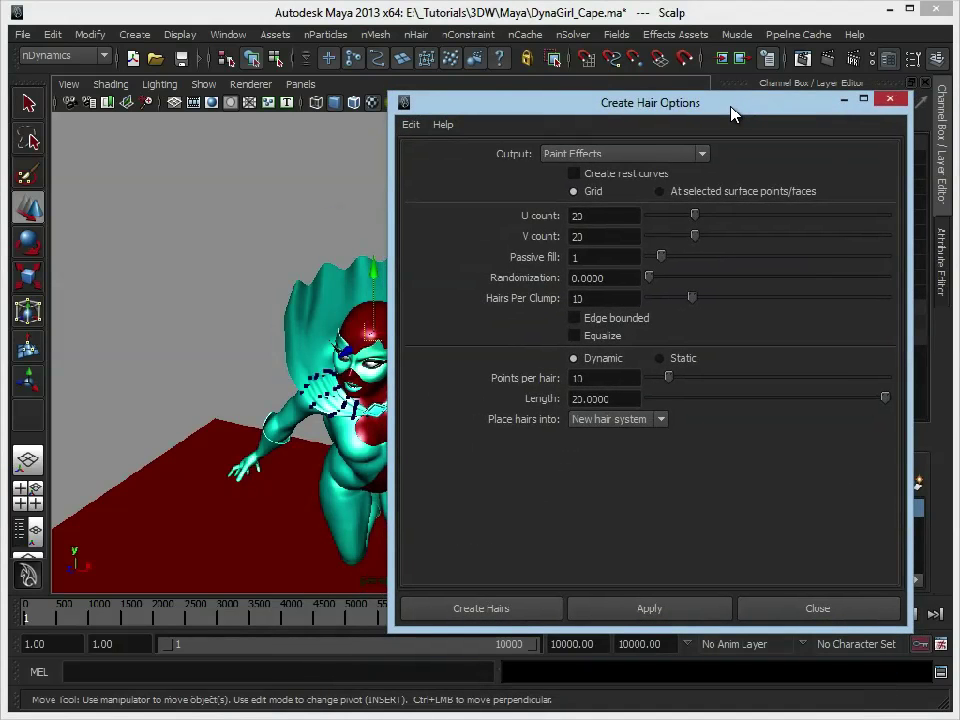
pyautogui.click(412, 125)
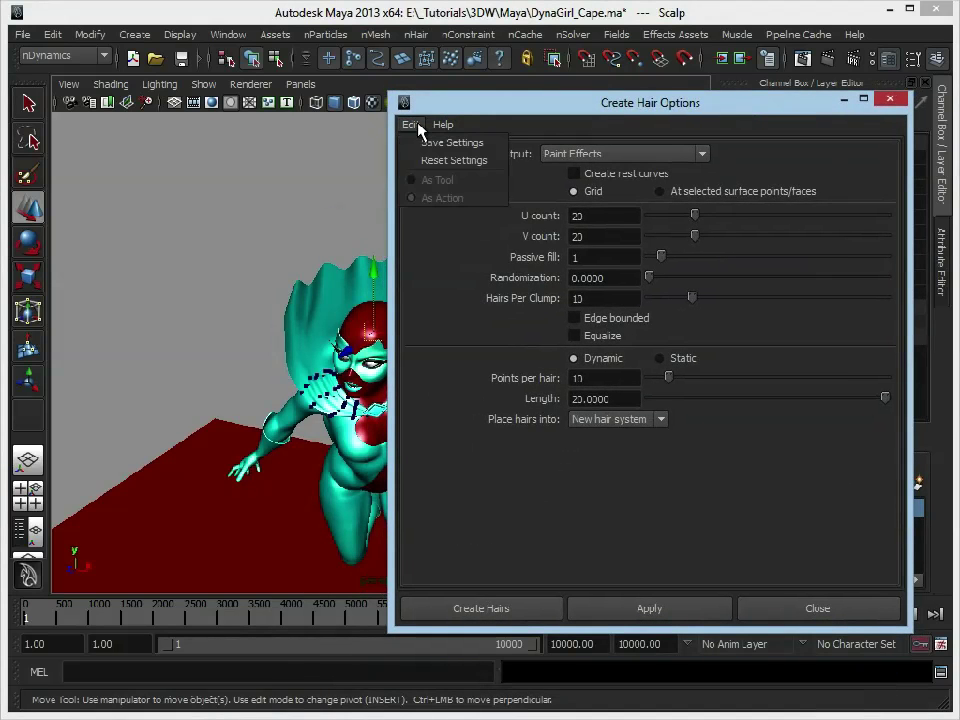
pyautogui.click(455, 161)
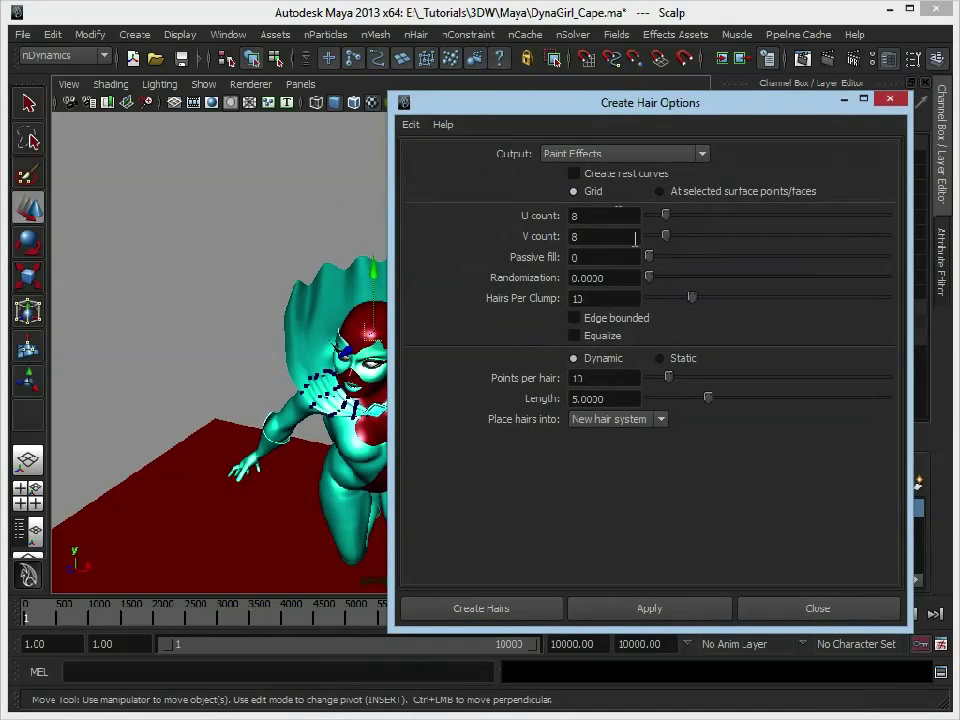
# Set the hair grid's U and V counts to 20
pyautogui.doubleClick(578, 216)
pyautogui.write('20')
pyautogui.press('Tab')
pyautogui.write('20')
pyautogui.press('Tab')
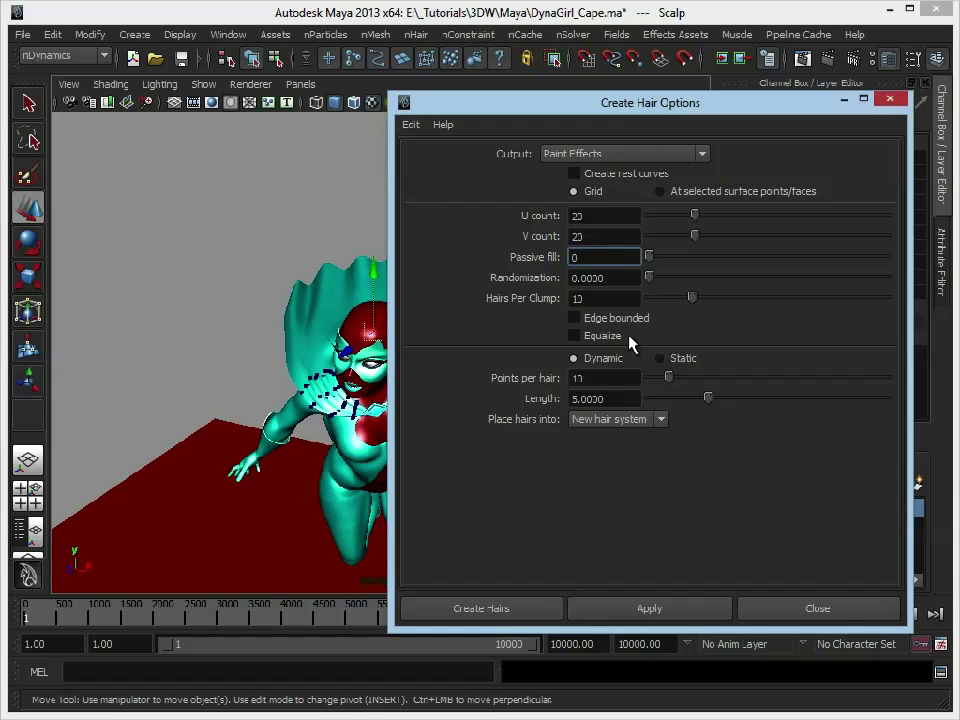
# Set Passive fill to 1, checking V count, Points per hair and Hairs Per Clump values
pyautogui.click(601, 236)
pyautogui.click(598, 257)
pyautogui.moveTo(596, 257); pyautogui.dragTo(537, 260)
pyautogui.write('1')
pyautogui.click(612, 278)
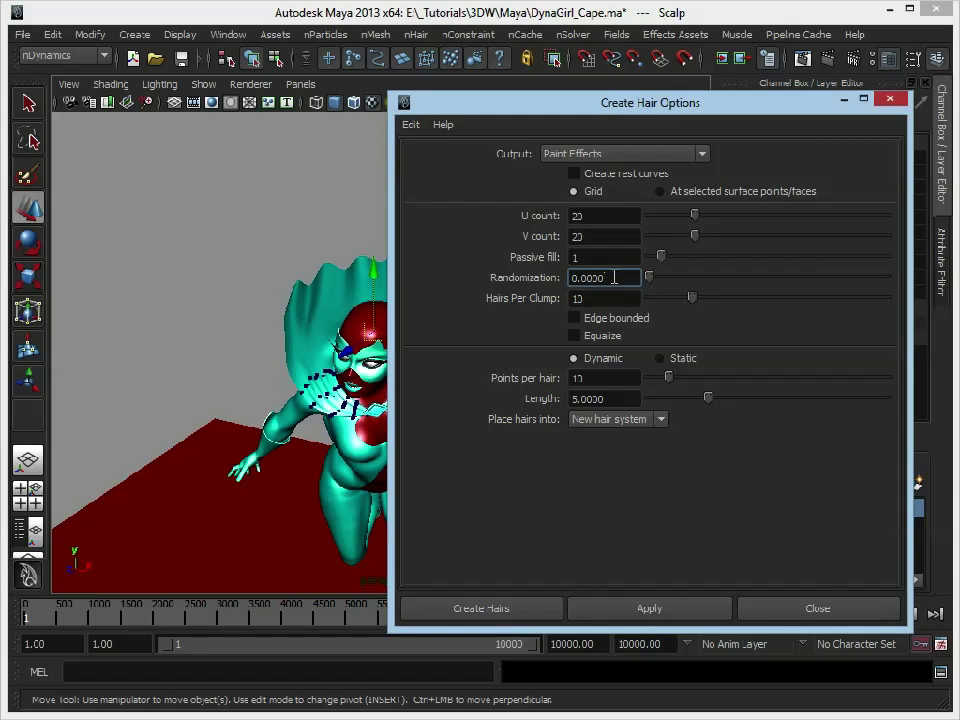
pyautogui.click(610, 377)
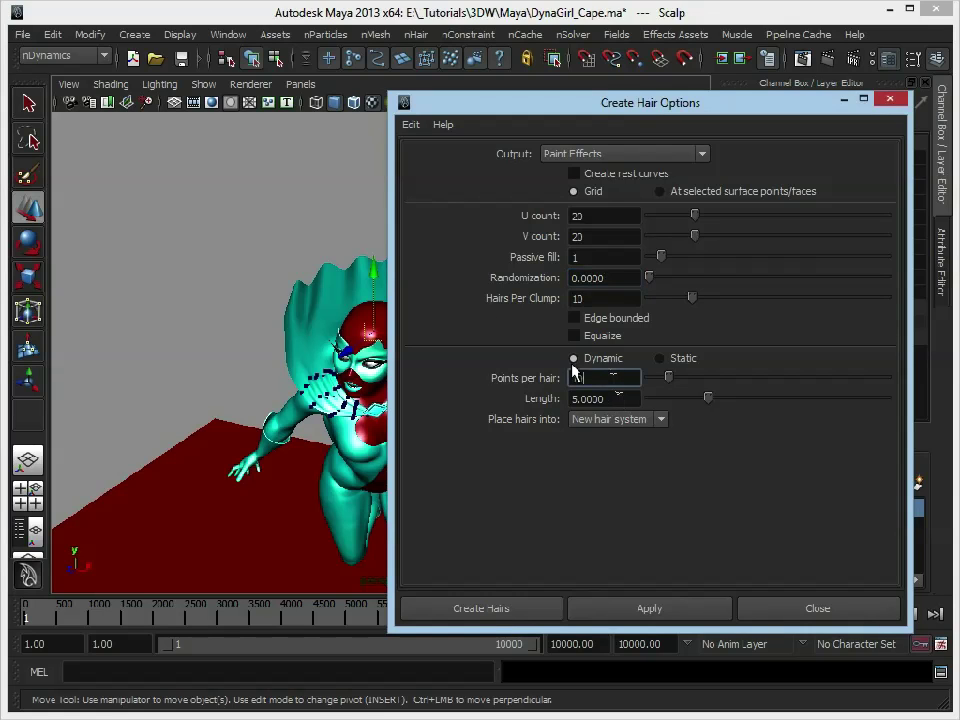
pyautogui.click(622, 298)
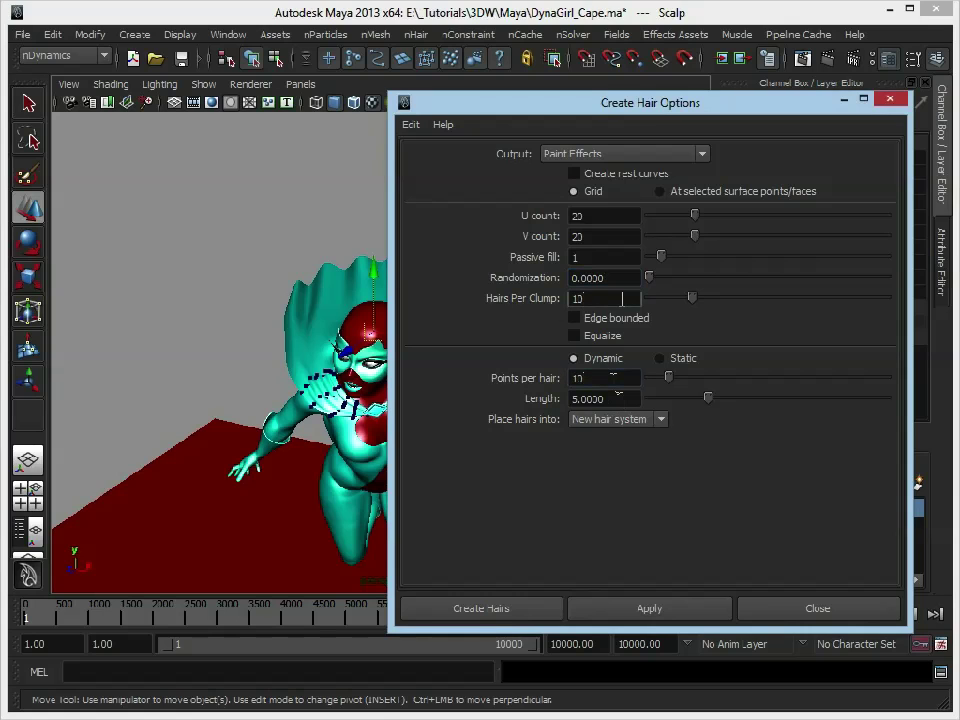
# Create the hair on the scalp and zoom in on the head
pyautogui.click(500, 610)
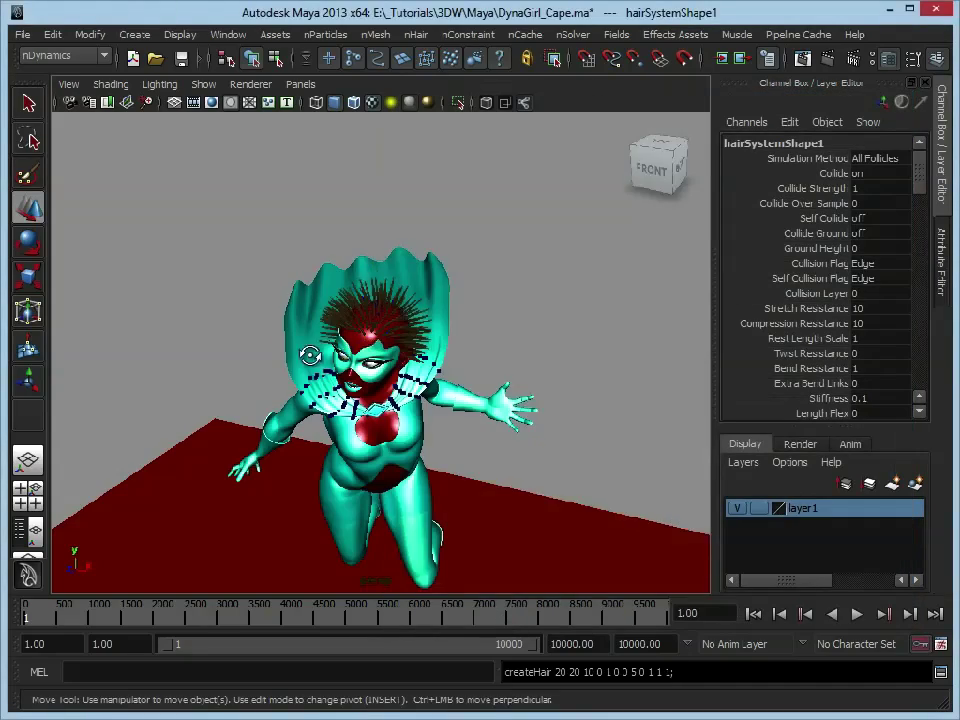
pyautogui.keyDown('alt'); pyautogui.moveTo(480, 450); pyautogui.dragTo(494, 387); pyautogui.keyUp('alt')
pyautogui.scroll(5, 516, 360)
pyautogui.scroll(3, 494, 387)
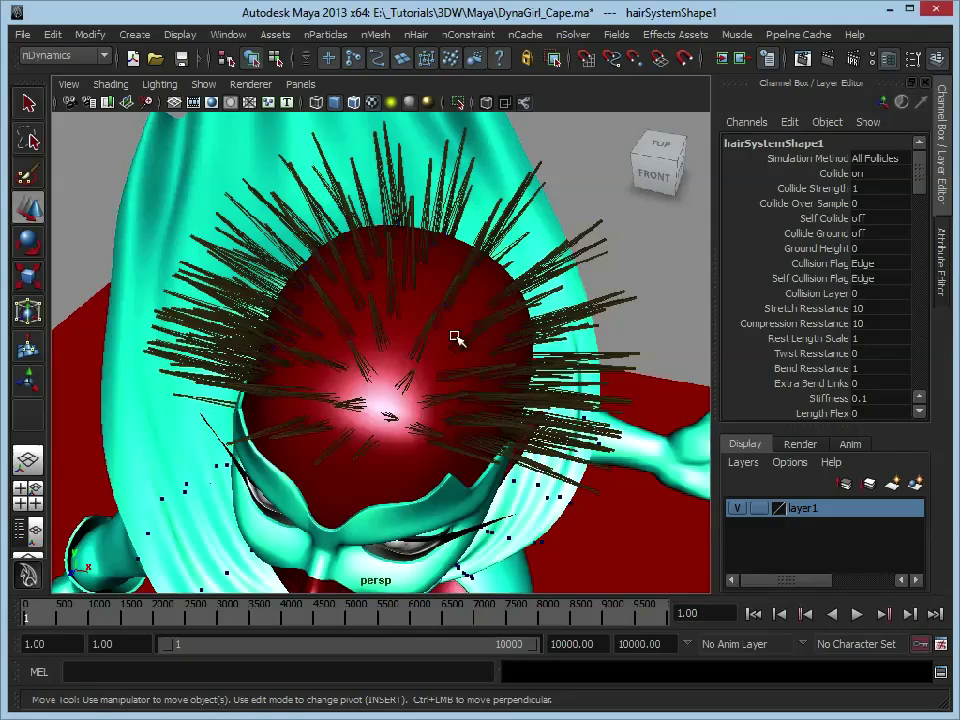
# Orbit around the head to inspect the new spiky hair from several angles
pyautogui.keyDown('alt'); pyautogui.moveTo(443, 347); pyautogui.dragTo(305, 295); pyautogui.keyUp('alt')
pyautogui.keyDown('alt'); pyautogui.moveTo(378, 285); pyautogui.dragTo(489, 349); pyautogui.keyUp('alt')
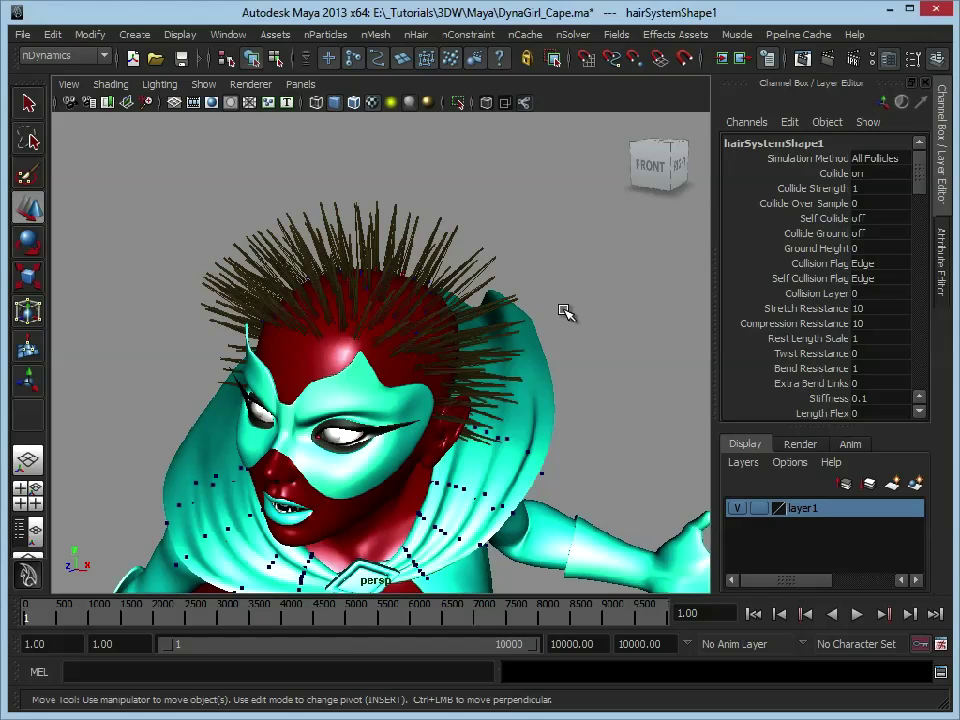
pyautogui.keyDown('alt'); pyautogui.moveTo(565, 313); pyautogui.dragTo(450, 330); pyautogui.keyUp('alt')
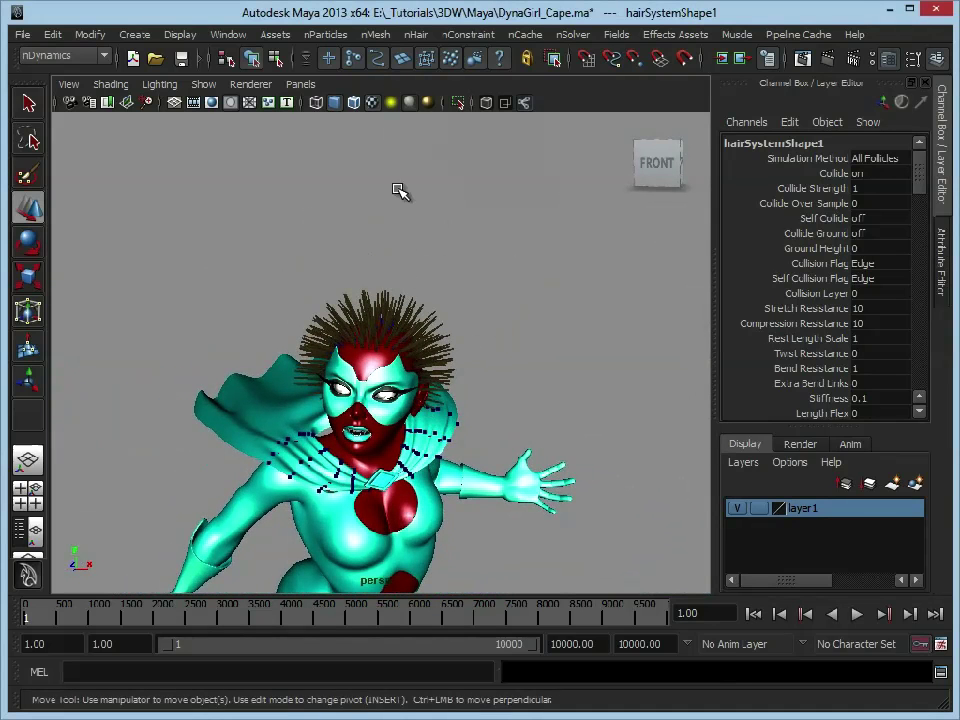
pyautogui.keyDown('alt'); pyautogui.moveTo(621, 510); pyautogui.dragTo(446, 280); pyautogui.keyUp('alt')
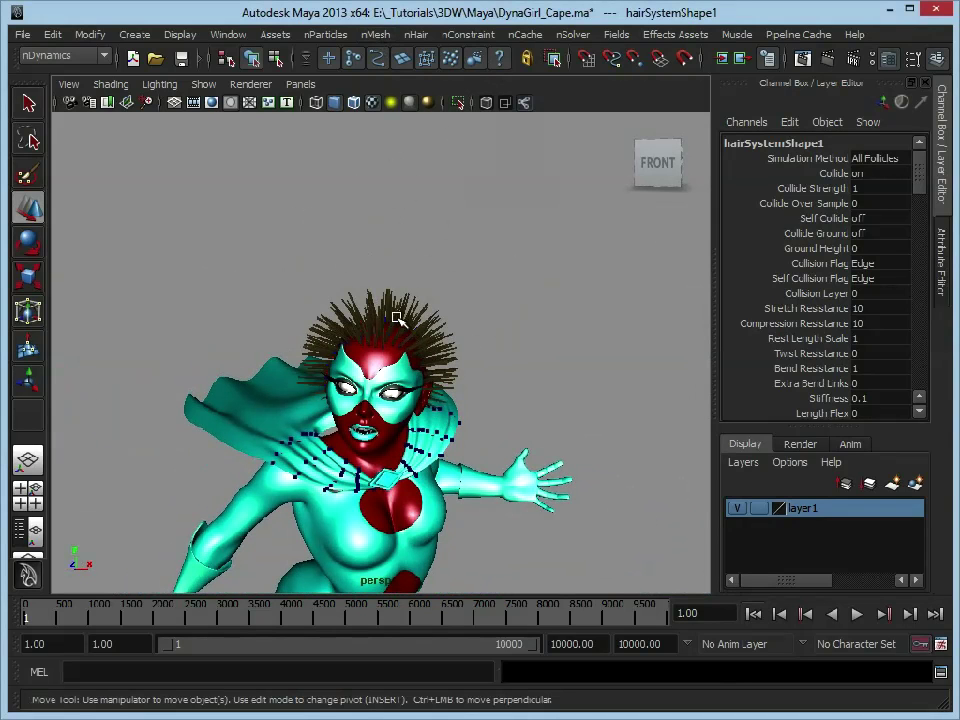
# Select the hair strands and use the Scale Hair Tool to lengthen them into long spikes
pyautogui.click(415, 37)
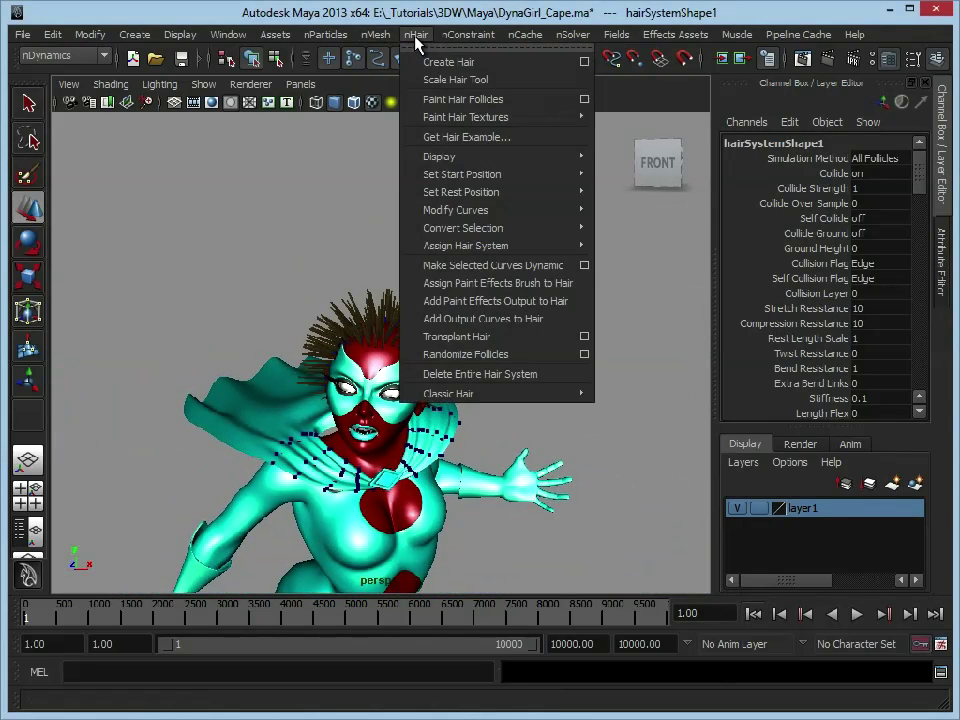
pyautogui.click(285, 212)
pyautogui.click(377, 290)
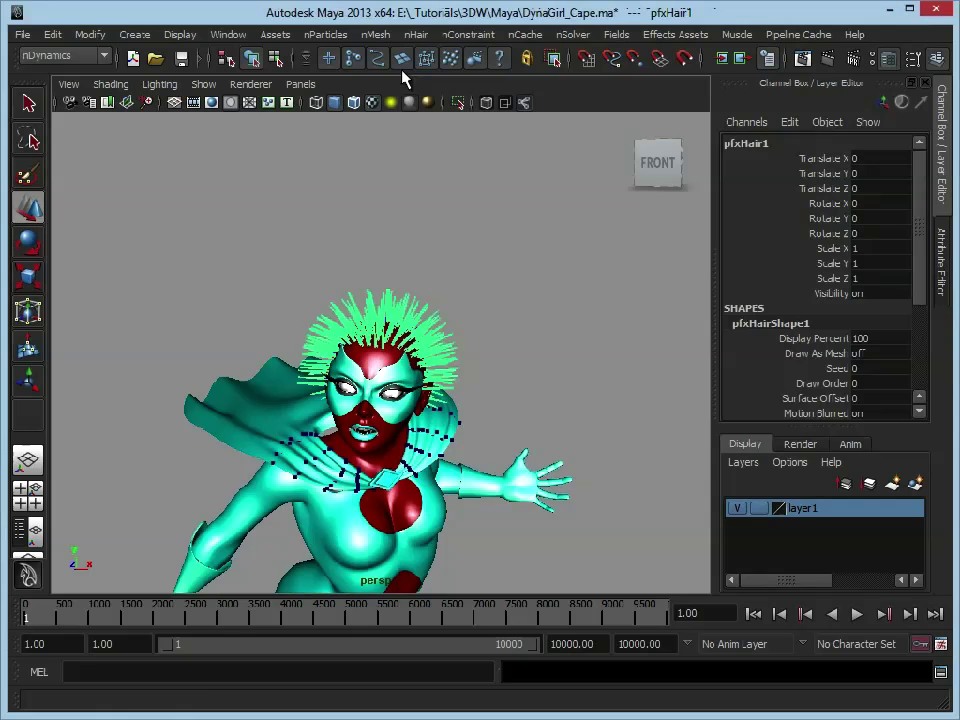
pyautogui.click(415, 36)
pyautogui.click(428, 82)
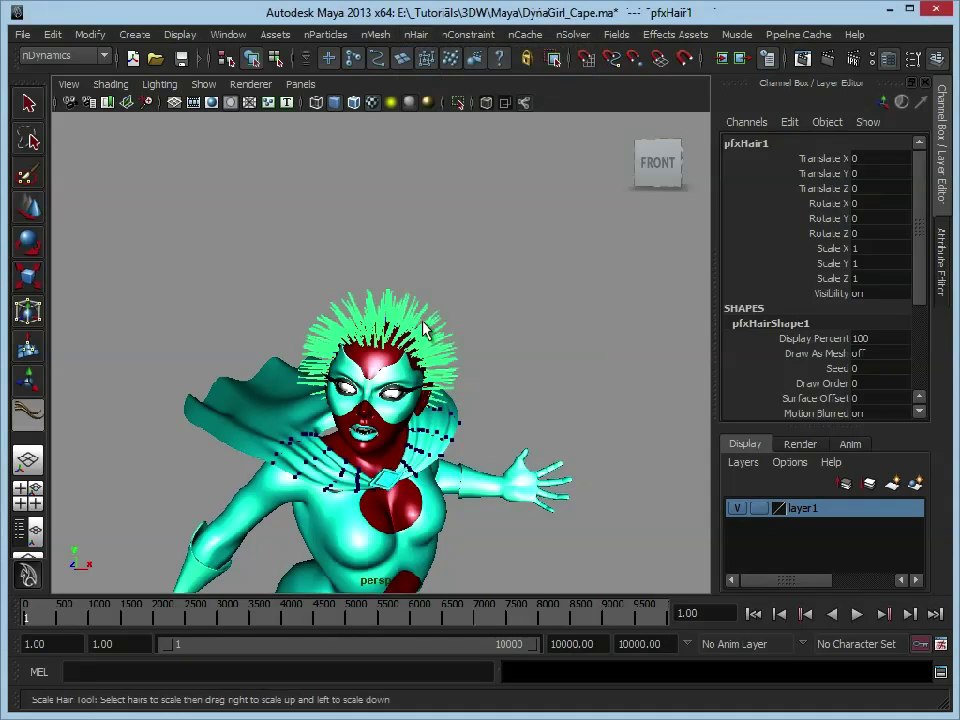
pyautogui.moveTo(396, 318); pyautogui.dragTo(753, 325)
pyautogui.keyDown('alt'); pyautogui.moveTo(529, 321); pyautogui.dragTo(540, 326); pyautogui.keyUp('alt')
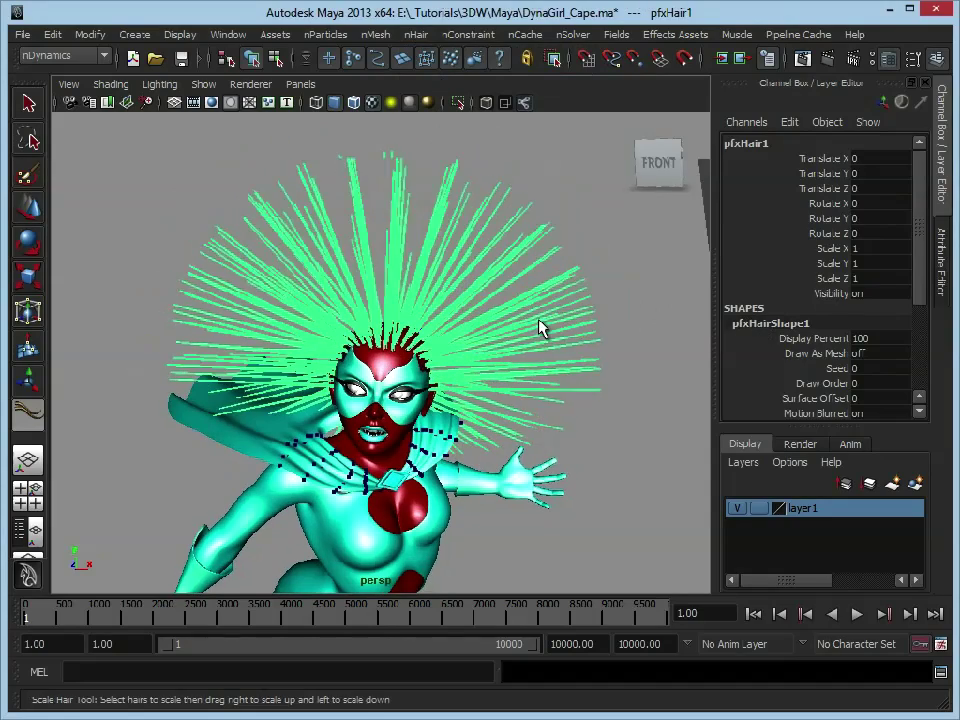